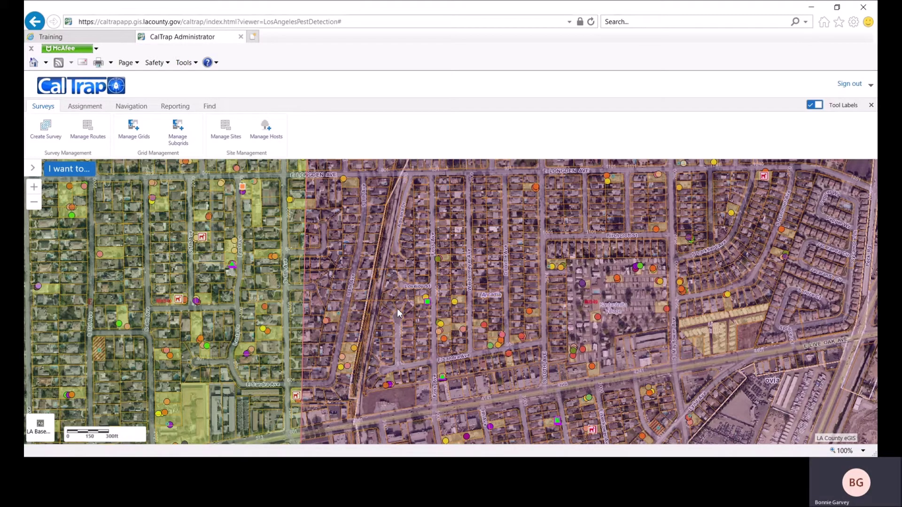
# - Zoom to the highlighted Lovejoy St parcel and list its 4 results: 1 site, 1 trap, 2 hosts
pyautogui.scroll(1, 396, 308)
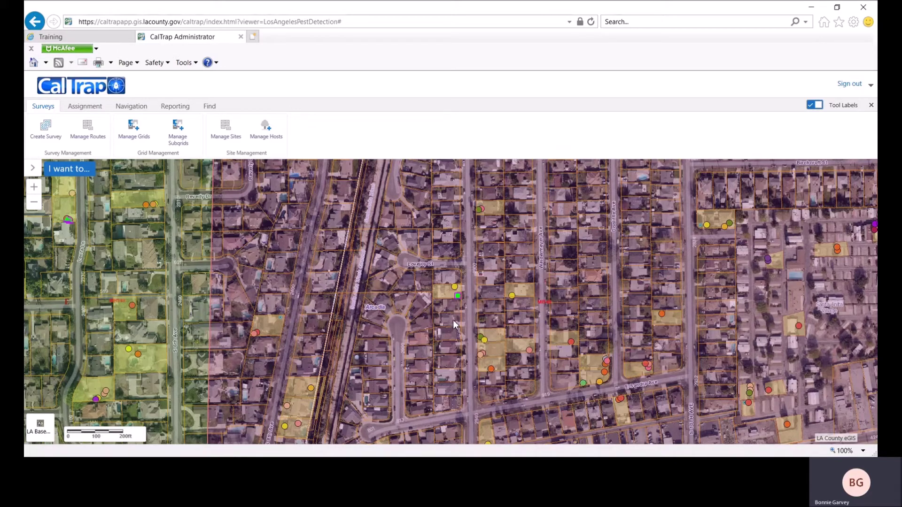
pyautogui.scroll(2, 454, 323)
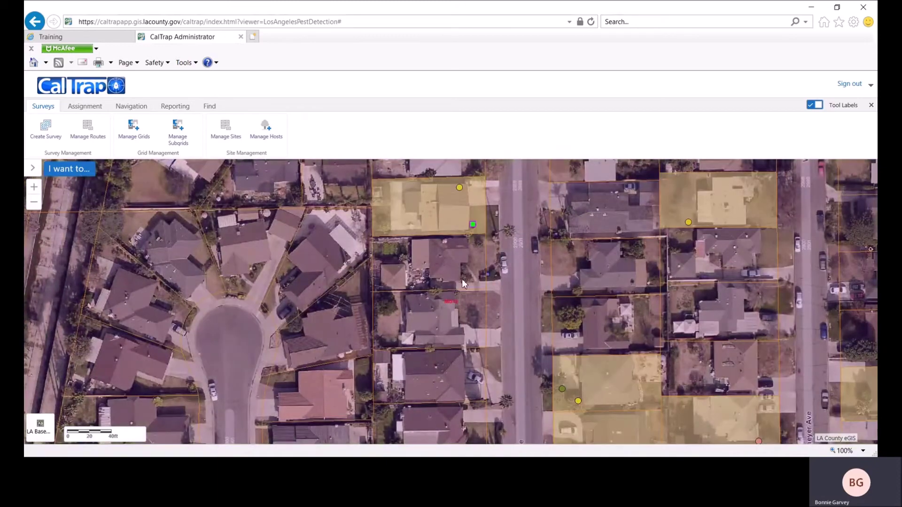
pyautogui.moveTo(444, 210); pyautogui.dragTo(458, 300)
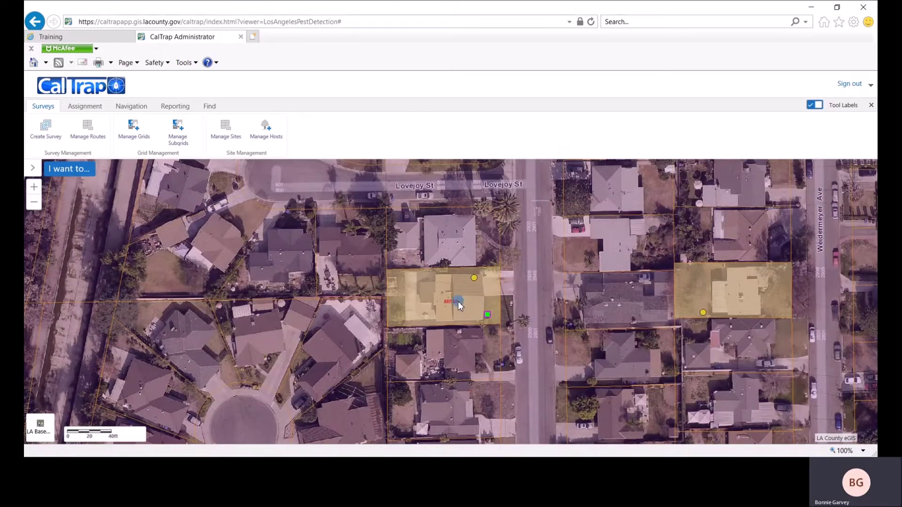
pyautogui.click(458, 304)
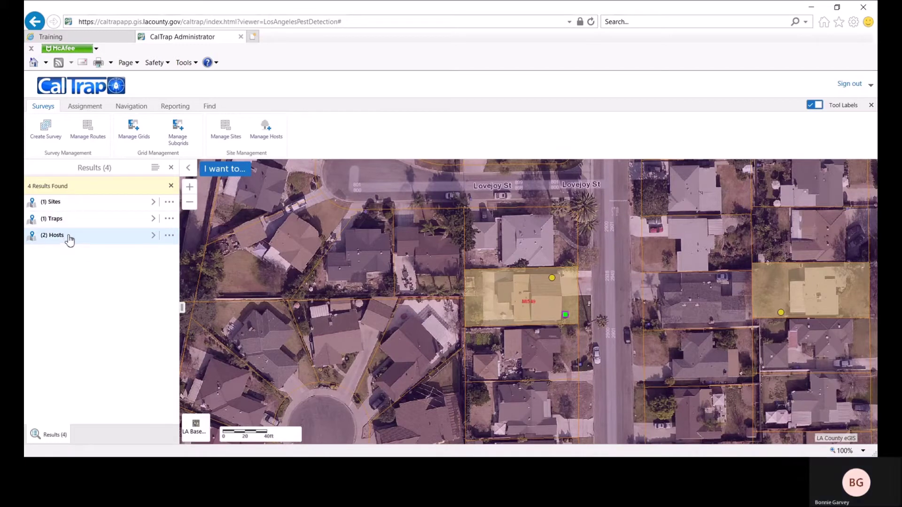
# - List the parcel's Hosts, review the Orange tree's details, then return to the Lemon and Orange list
pyautogui.click(154, 236)
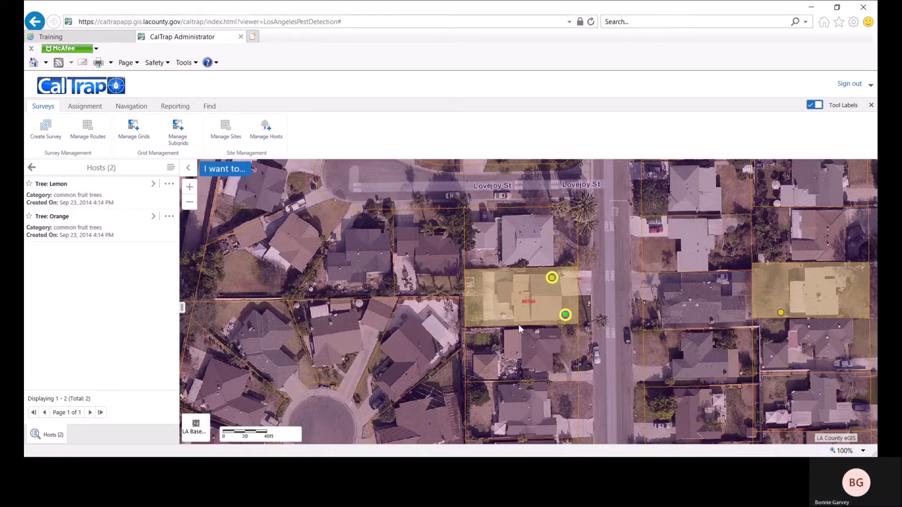
pyautogui.click(154, 217)
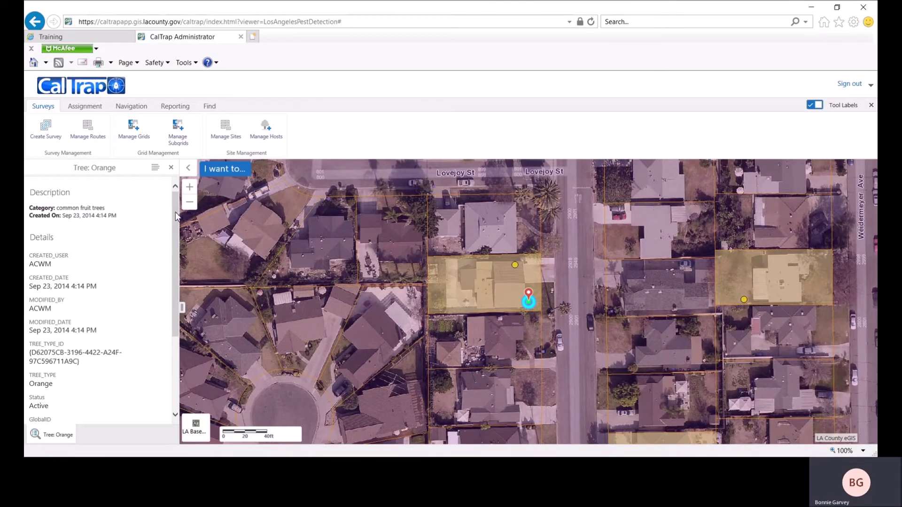
pyautogui.moveTo(176, 216)
pyautogui.mouseDown()
pyautogui.moveTo(179, 300)
pyautogui.moveTo(182, 206)
pyautogui.mouseUp()
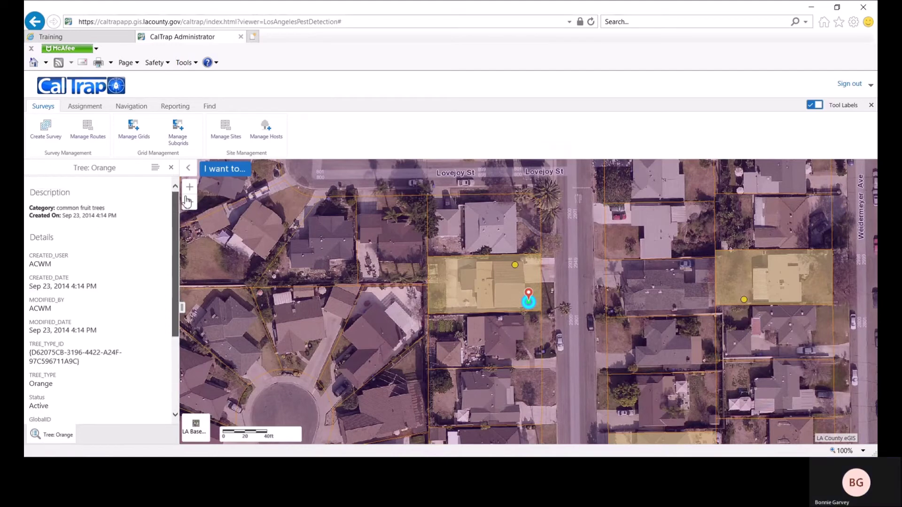
pyautogui.click(171, 168)
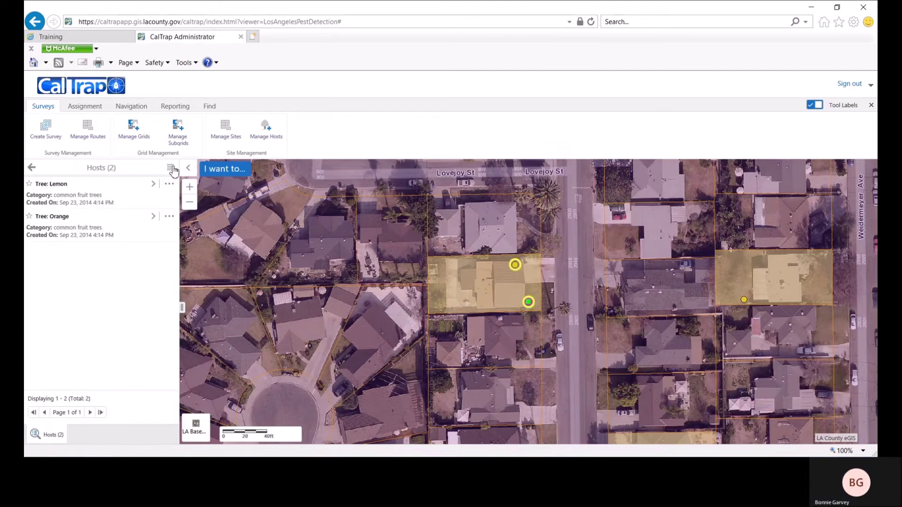
# - Start a new host location and place its point on the parcel's left side
pyautogui.click(267, 134)
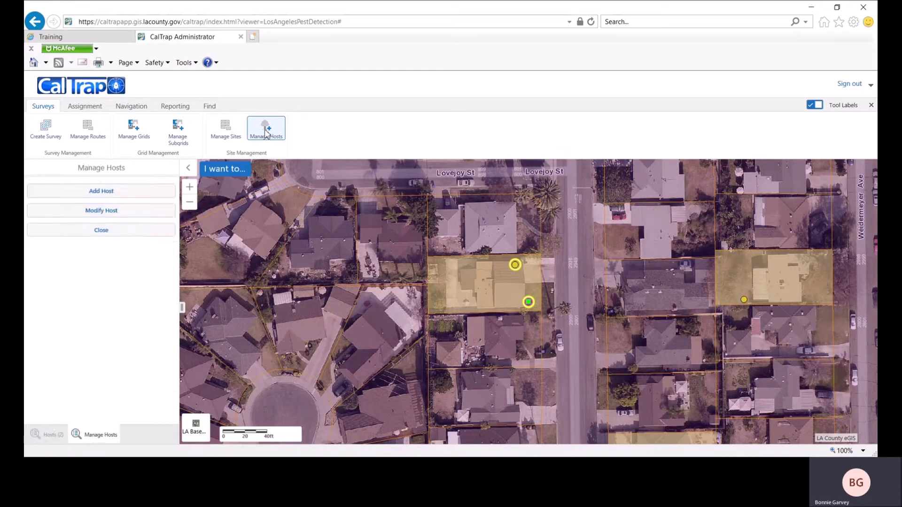
pyautogui.click(91, 194)
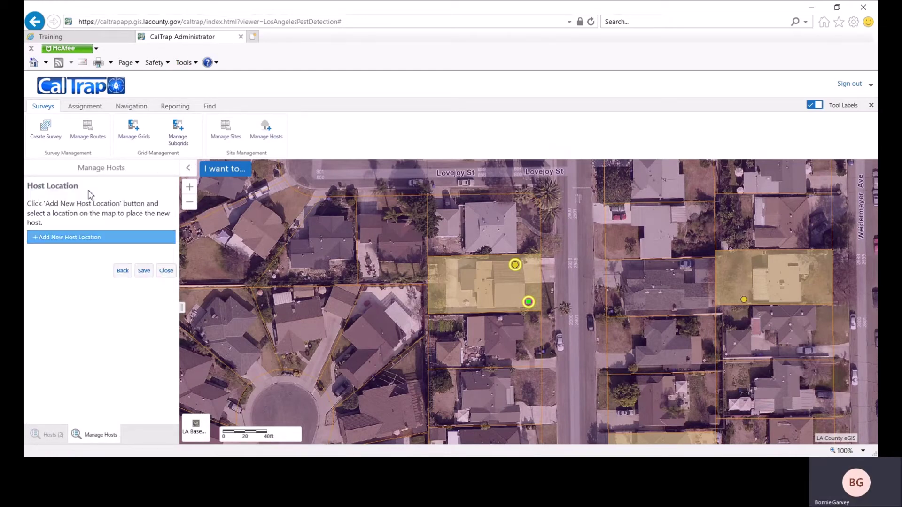
pyautogui.click(49, 239)
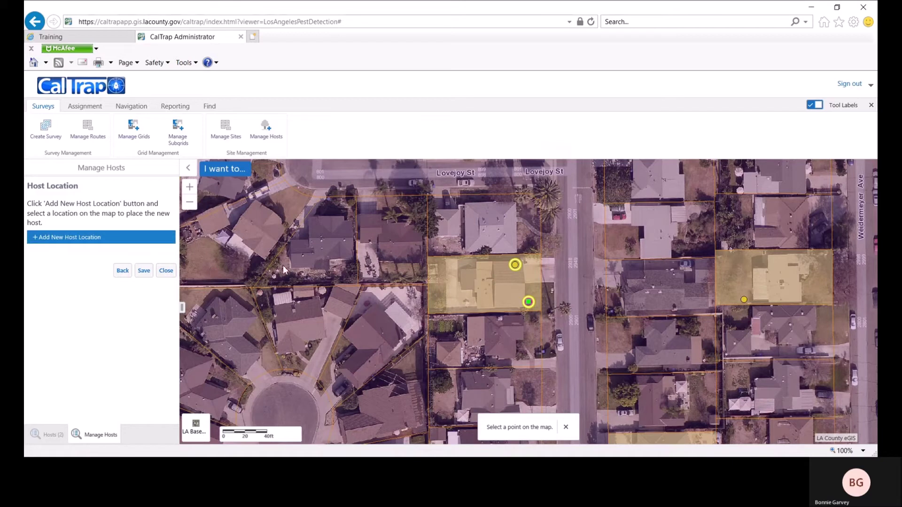
pyautogui.click(438, 299)
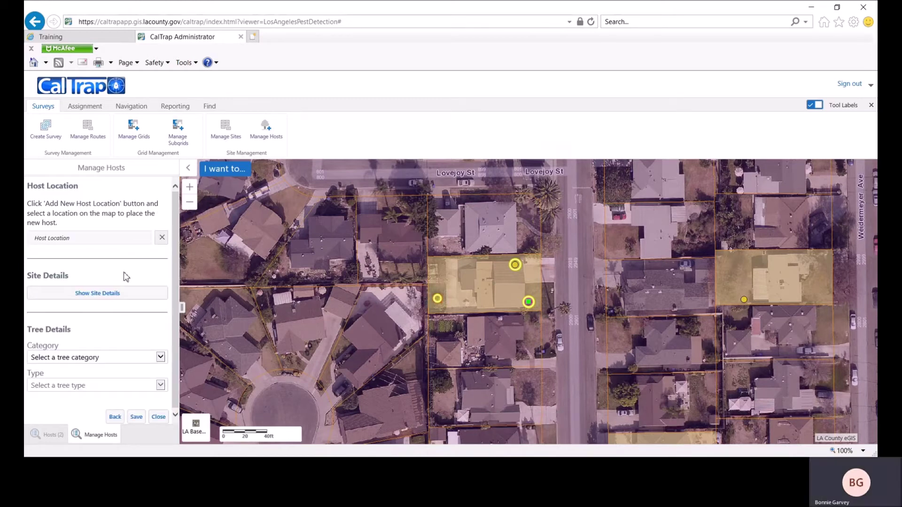
# - Set the new host's category to common fruit trees and type to Lime, then save it
pyautogui.click(103, 294)
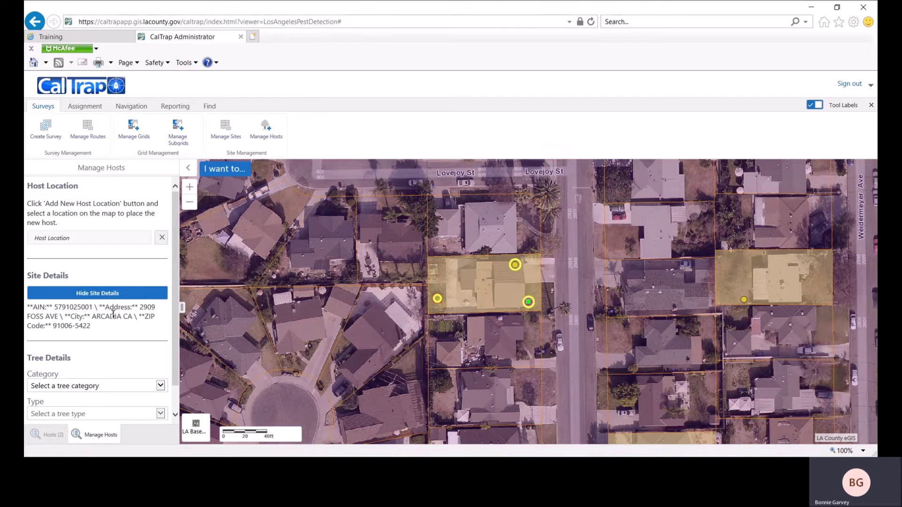
pyautogui.click(111, 296)
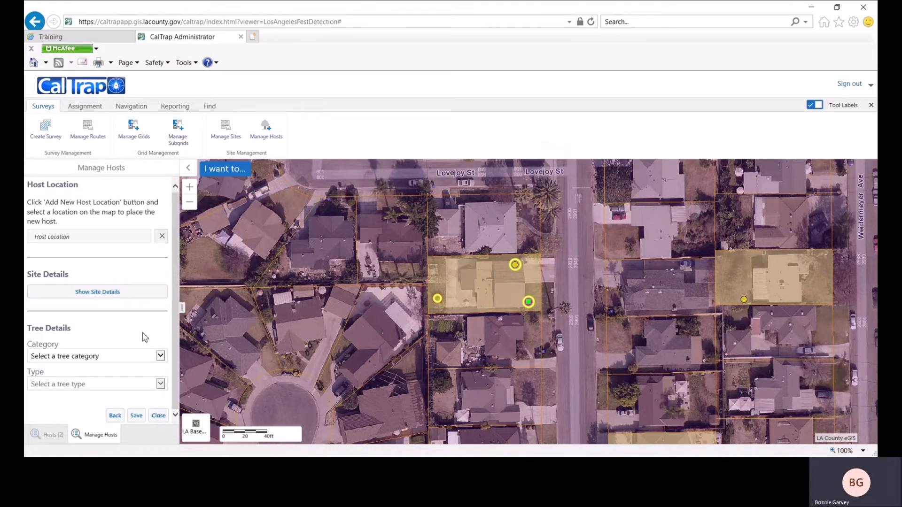
pyautogui.click(162, 360)
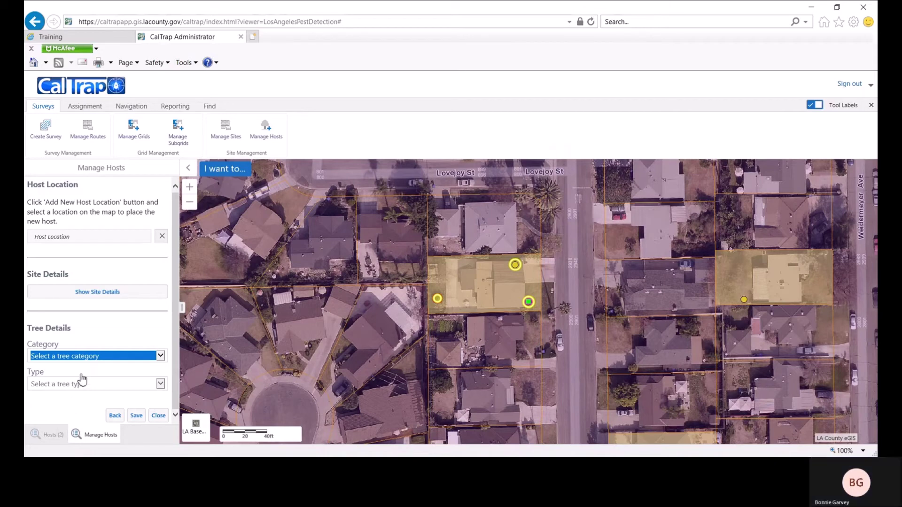
pyautogui.press('Down')
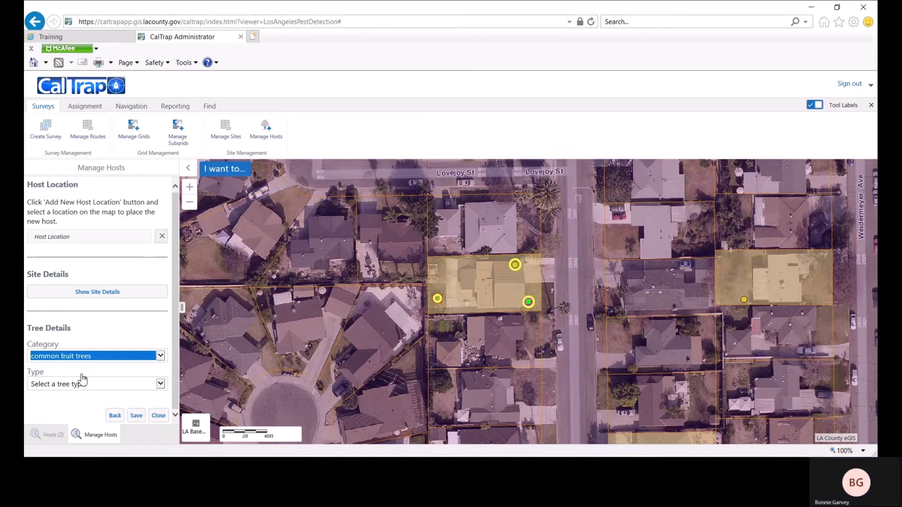
pyautogui.click(161, 384)
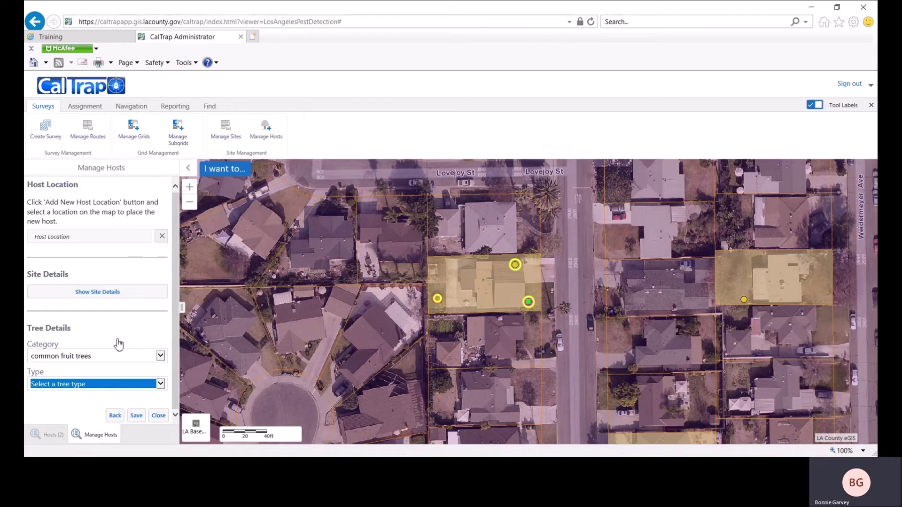
pyautogui.press('Down')
pyautogui.click(137, 419)
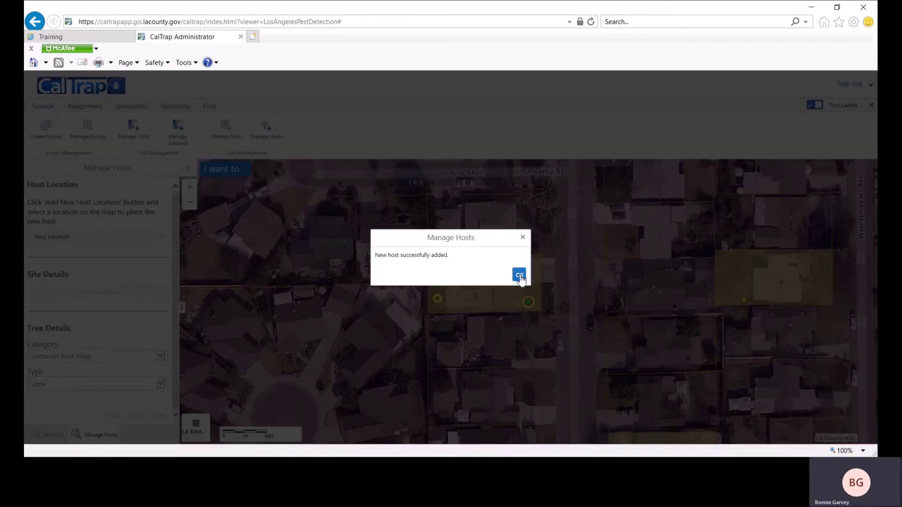
# - Acknowledge the host-added message and re-identify the parcel, now showing 5 results with 3 hosts
pyautogui.click(520, 277)
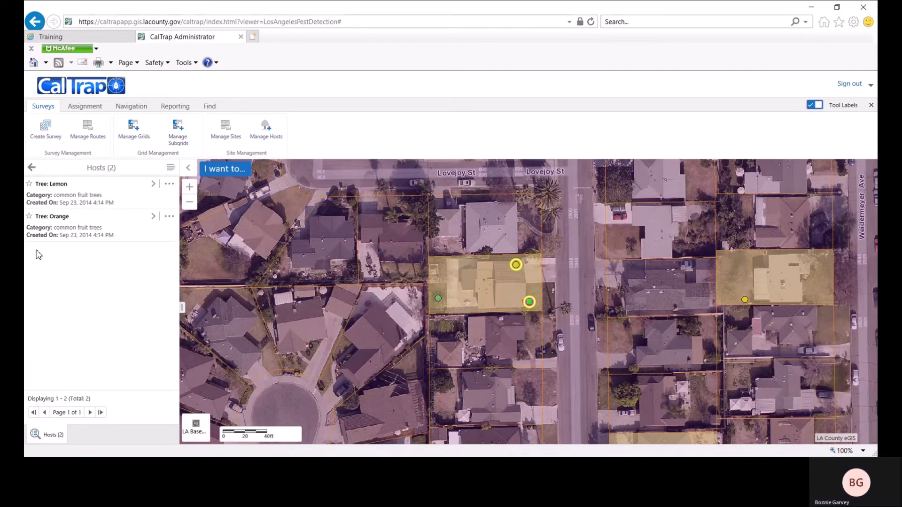
pyautogui.click(495, 341)
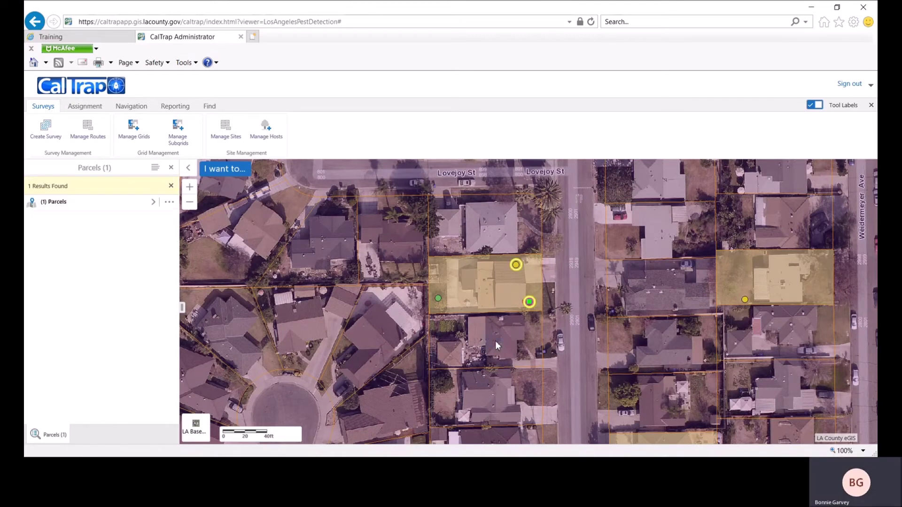
pyautogui.click(471, 289)
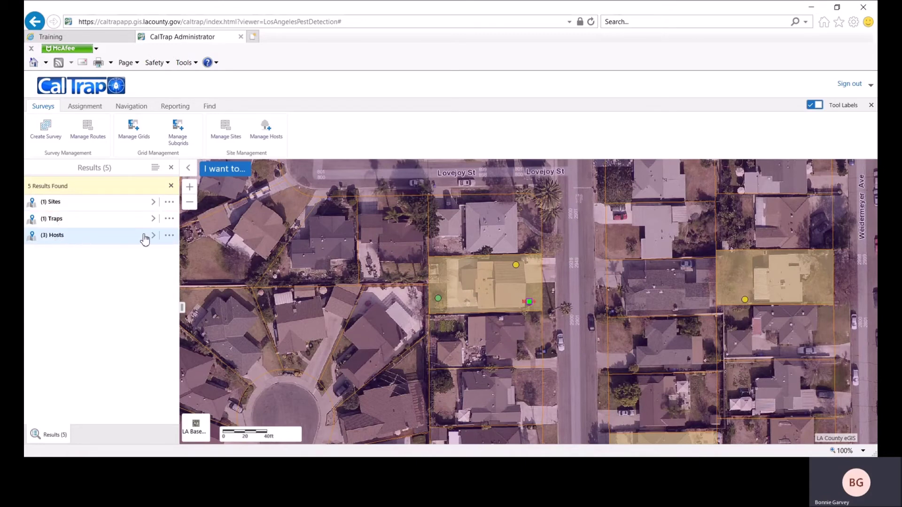
pyautogui.click(258, 139)
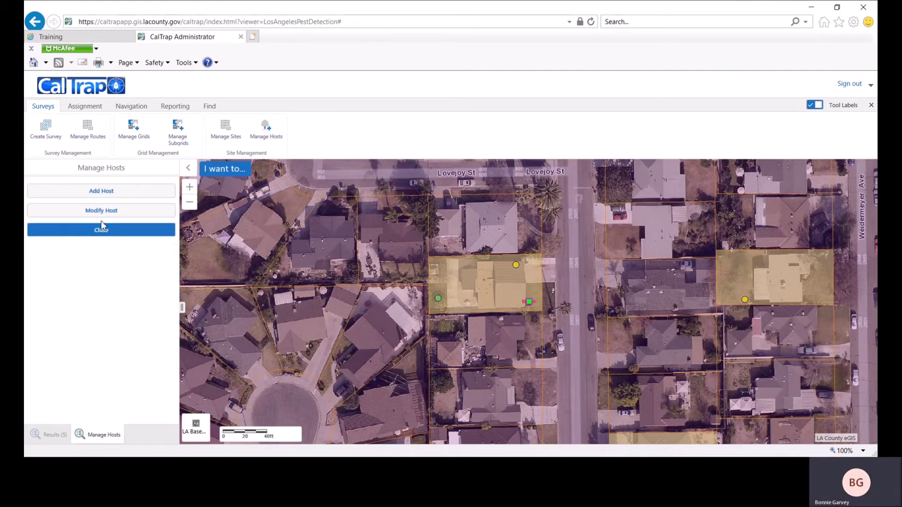
# - Choose Modify Host and select the lime host's point on the map
pyautogui.click(73, 213)
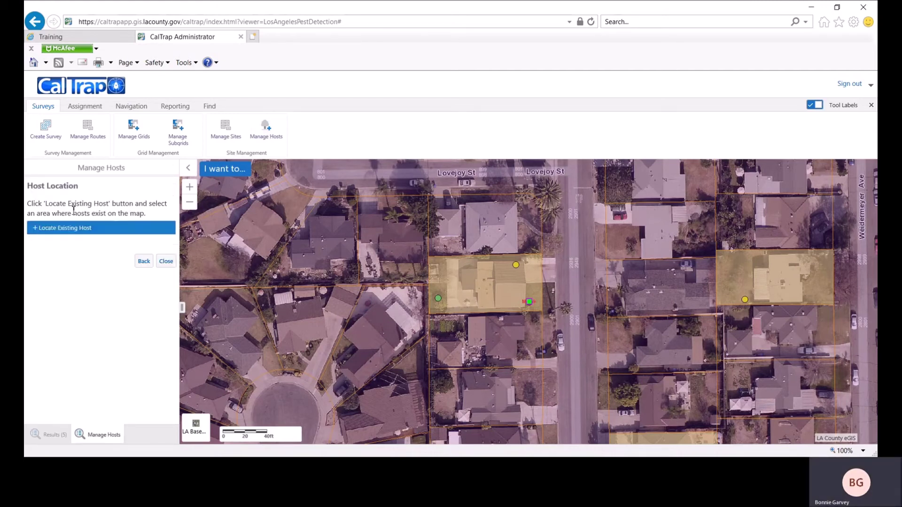
pyautogui.click(54, 230)
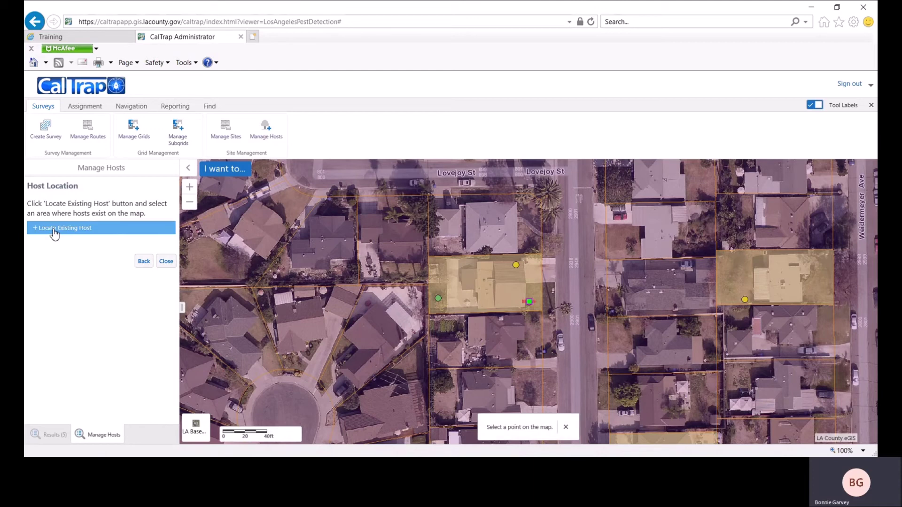
pyautogui.click(439, 300)
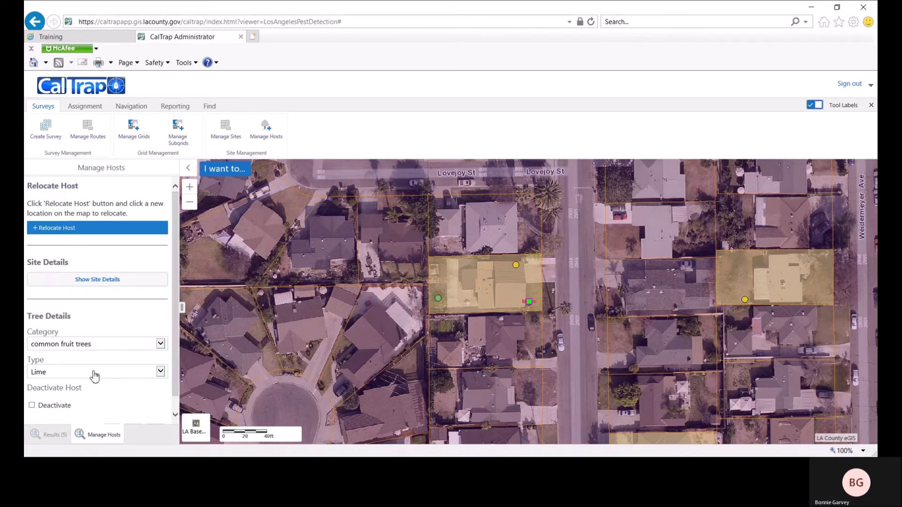
# - Change the host to a Pecan in the nut trees category, save, and dismiss the confirmation
pyautogui.click(161, 345)
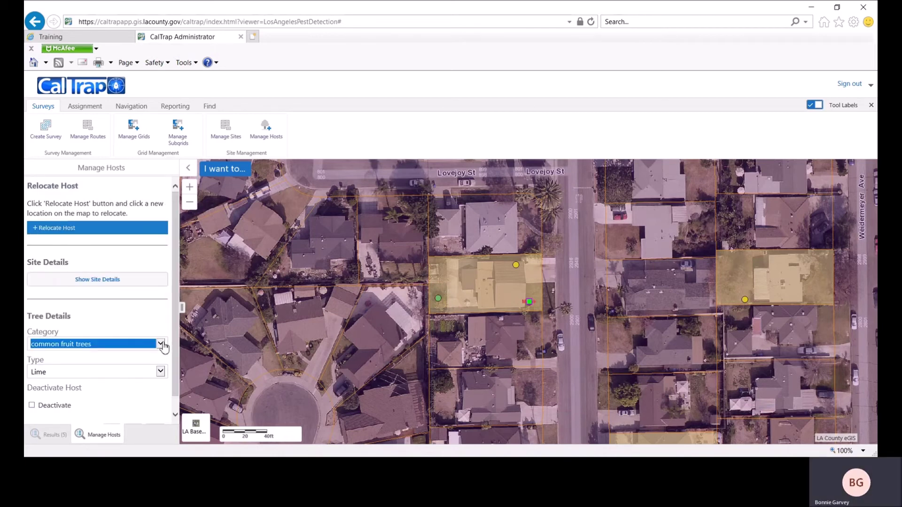
pyautogui.press('Down')
pyautogui.click(161, 373)
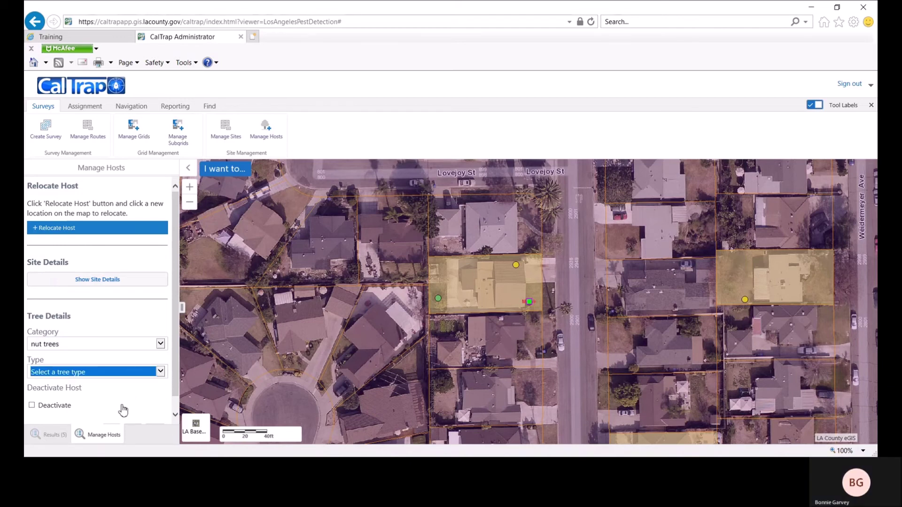
pyautogui.press('Down')
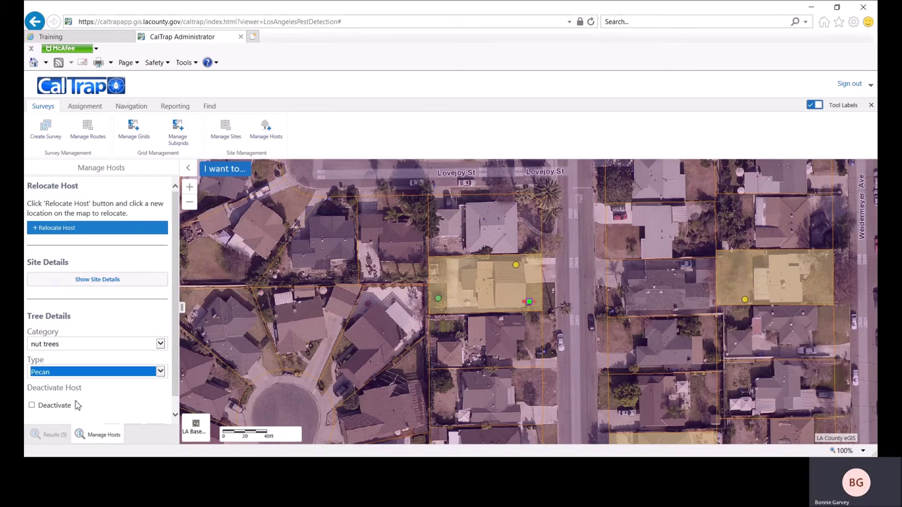
pyautogui.scroll(-1, 96, 402)
pyautogui.click(134, 416)
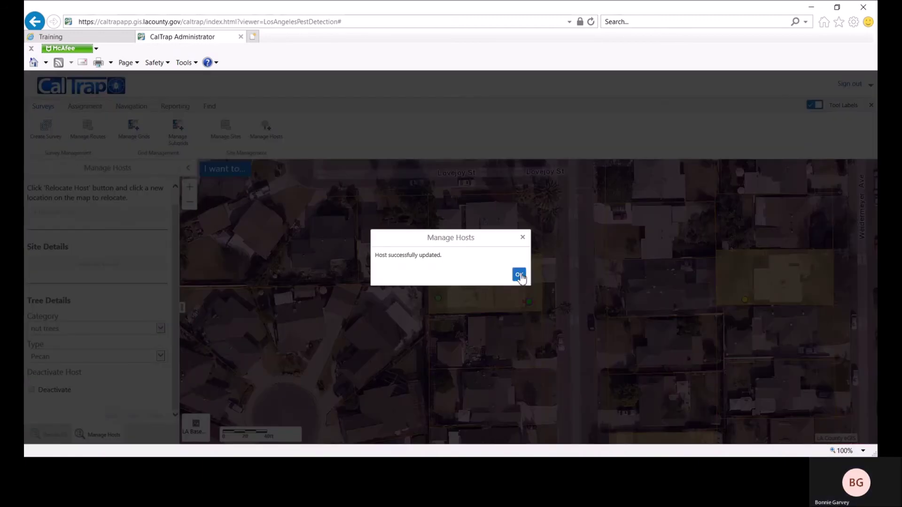
pyautogui.click(519, 276)
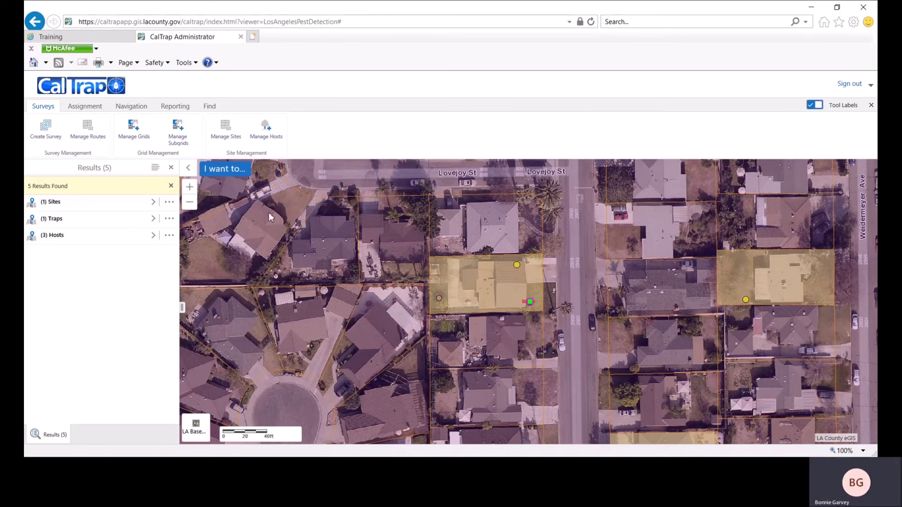
pyautogui.click(267, 131)
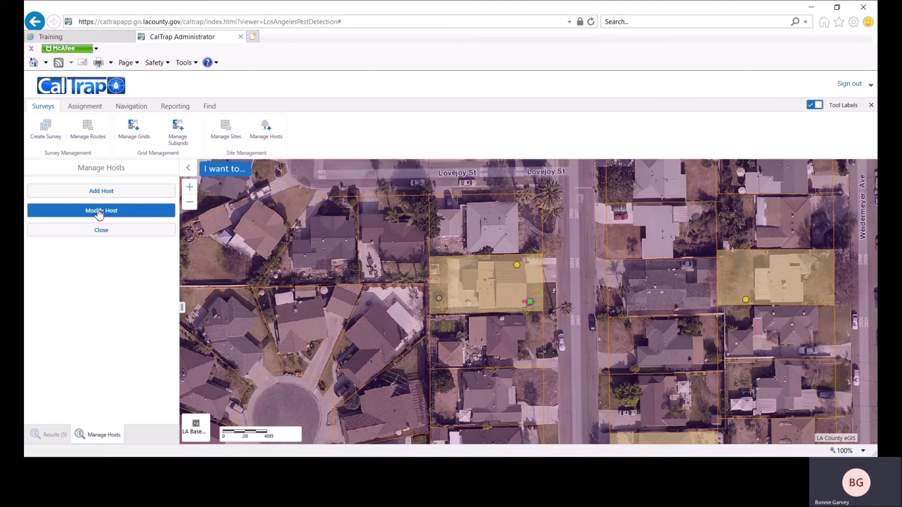
# - Select the pecan host through Modify Host, save it as deactivated, and dismiss the confirmation
pyautogui.click(99, 213)
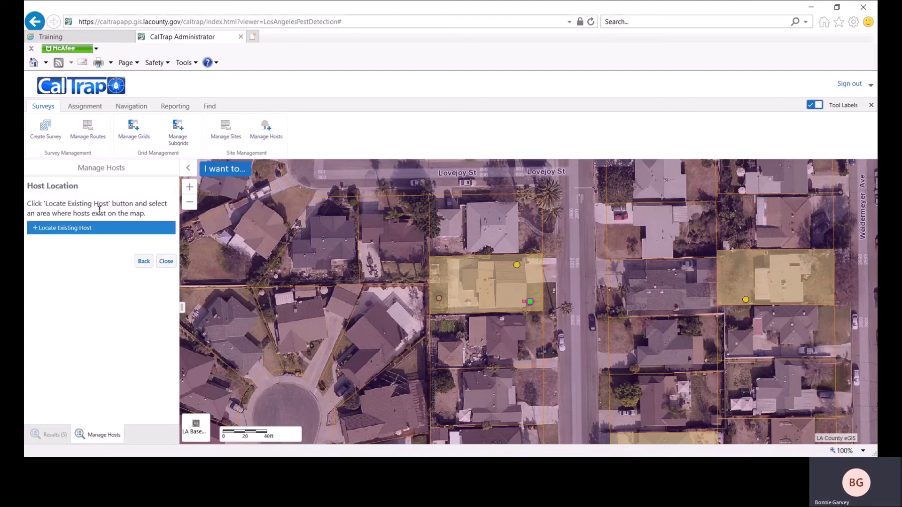
pyautogui.click(62, 229)
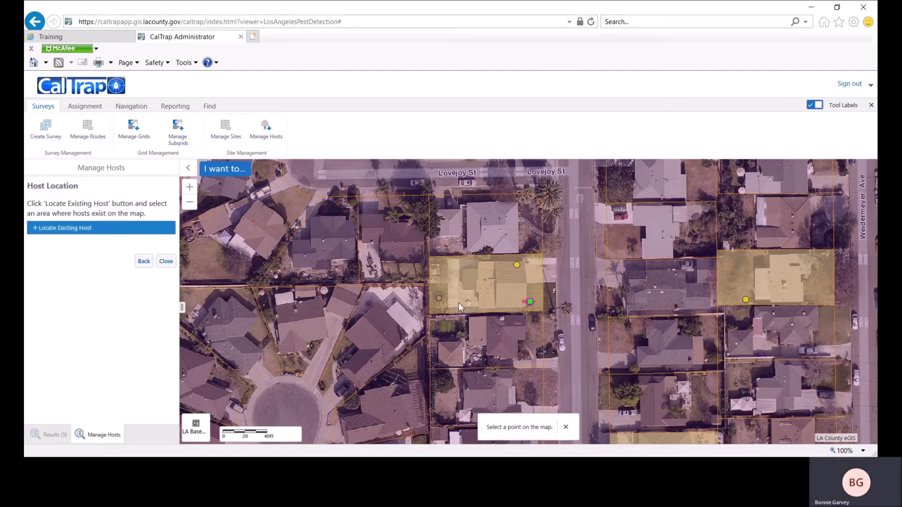
pyautogui.click(439, 298)
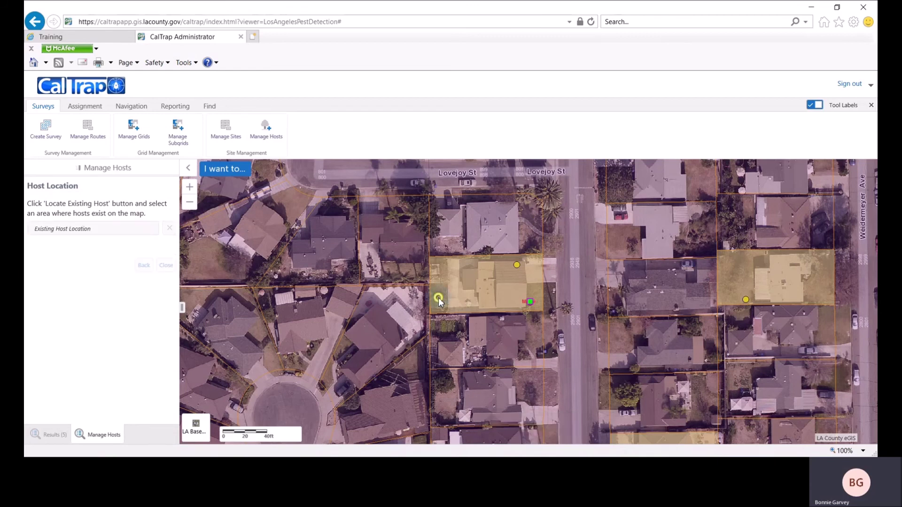
pyautogui.scroll(-1, 59, 253)
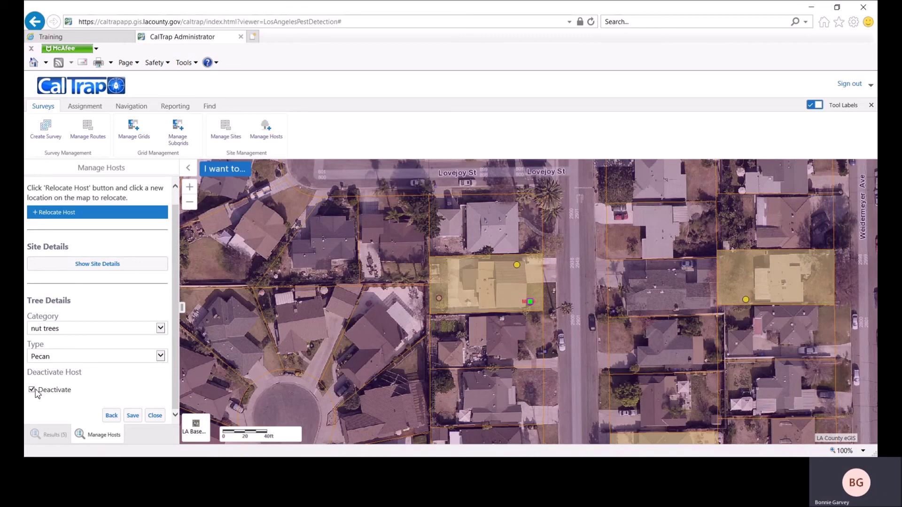
pyautogui.click(133, 416)
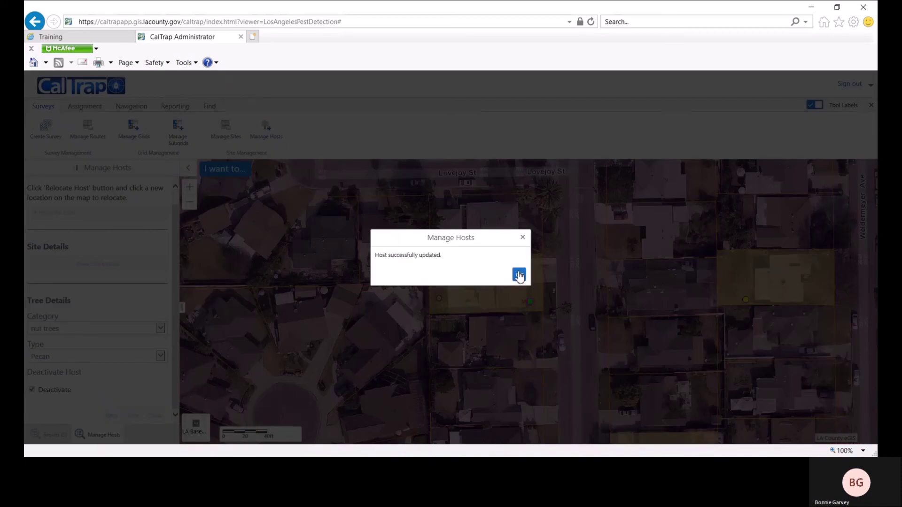
pyautogui.click(519, 275)
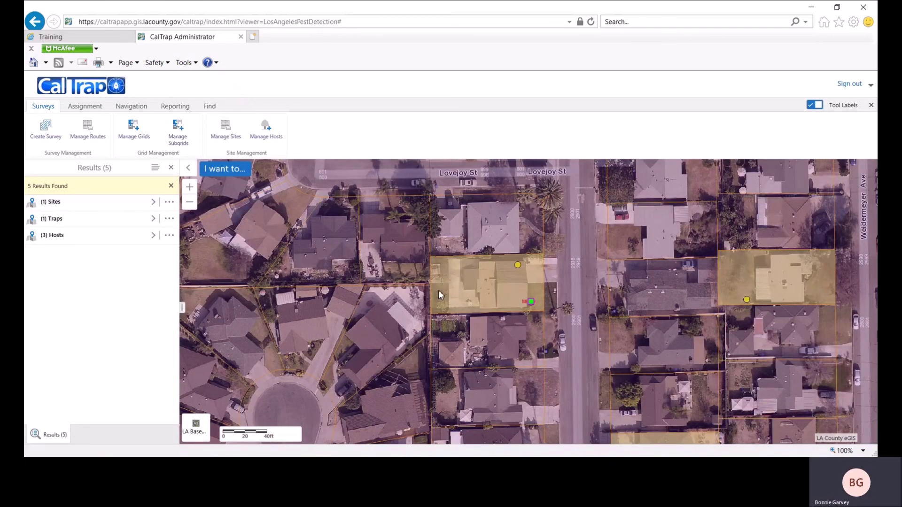